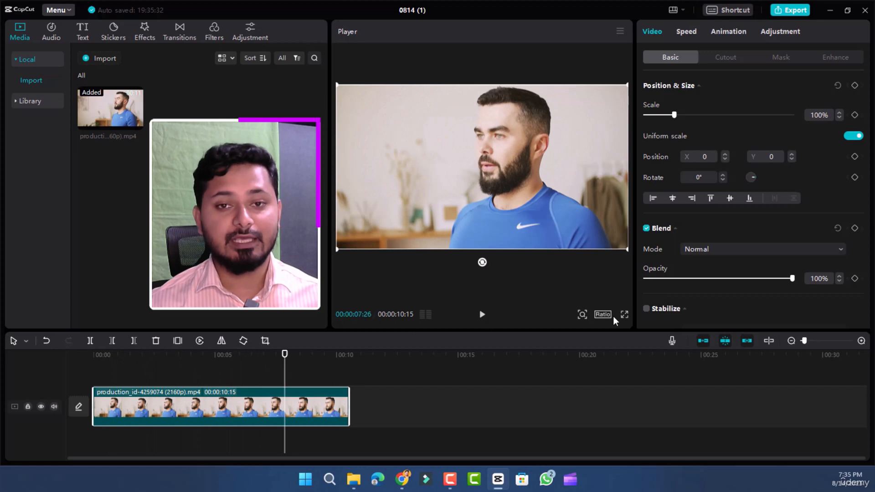
Set the project's aspect ratio to 16:9 and switch it to the vertical 9:16 format.
click(611, 315)
click(633, 335)
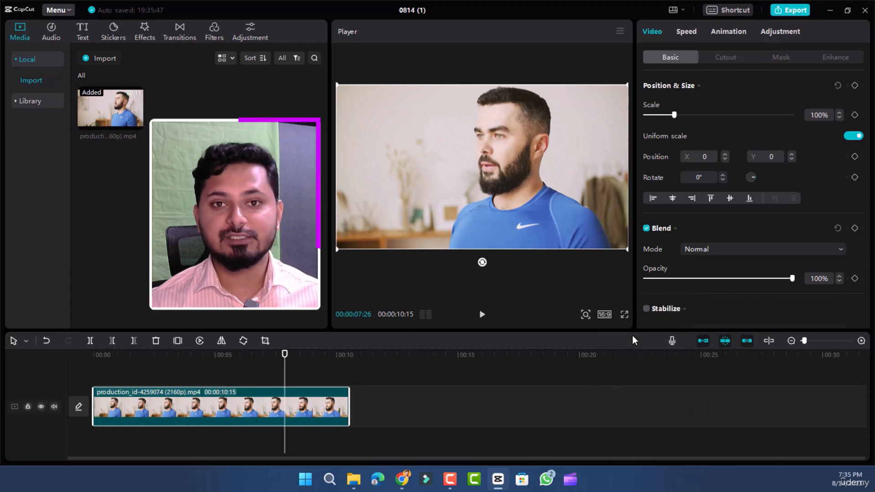
click(604, 315)
click(628, 411)
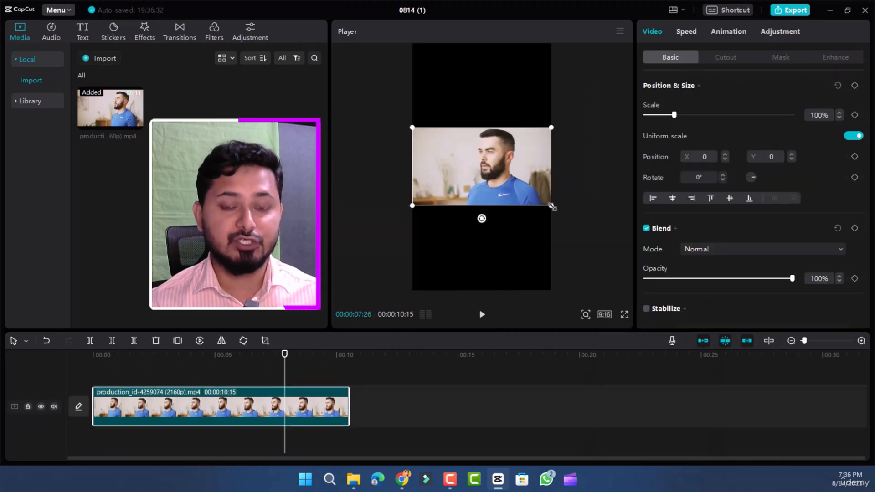
Try enlarging the clip to about 316% and shifting it sideways in the 9:16 frame, and undo both changes.
drag(551, 205, 717, 439)
drag(397, 267, 360, 268)
drag(285, 374, 270, 374)
click(46, 341)
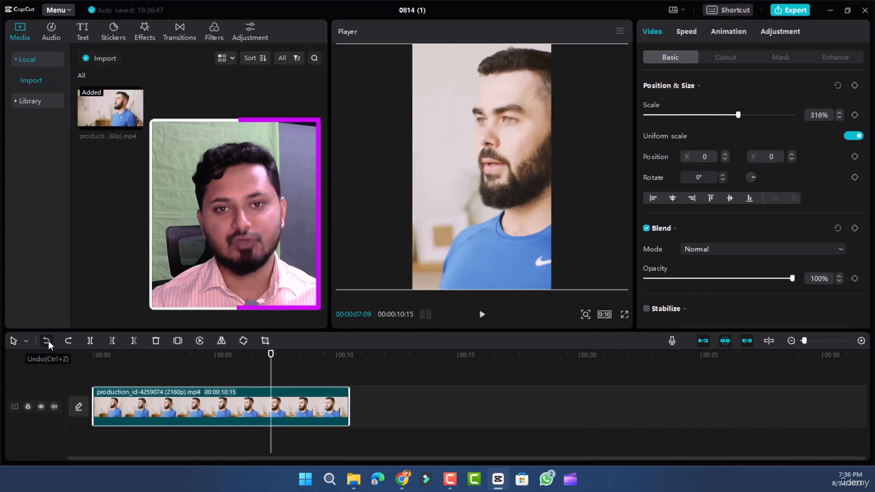
click(46, 341)
Increase the clip's scale to about 317% so it fills the vertical frame.
drag(674, 114, 737, 114)
Change the project's aspect ratio to 4:3 and reduce the clip's scale to about 170%.
click(604, 314)
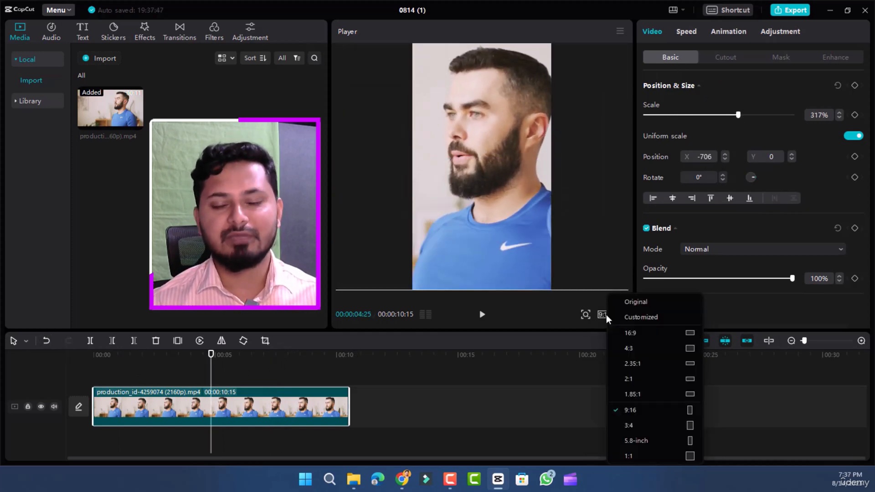
click(638, 350)
drag(737, 114, 694, 114)
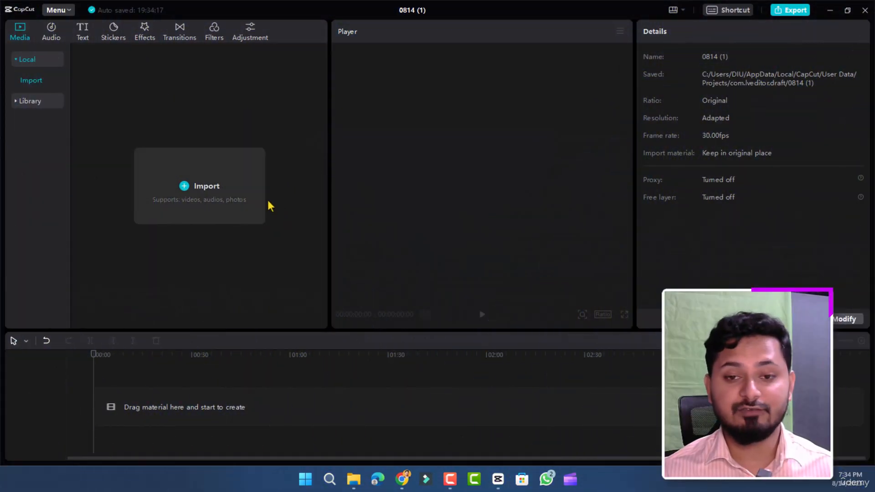
click(240, 192)
scroll(220, 188, up, 2)
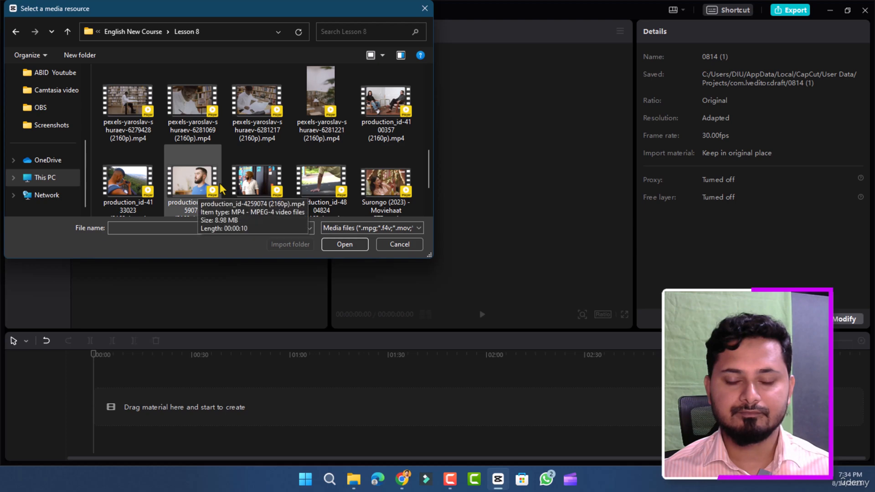
double_click(194, 187)
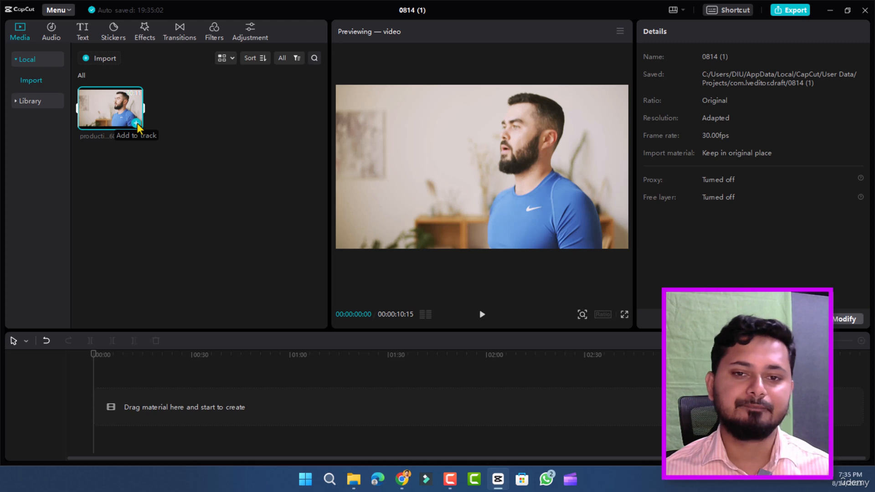
click(135, 123)
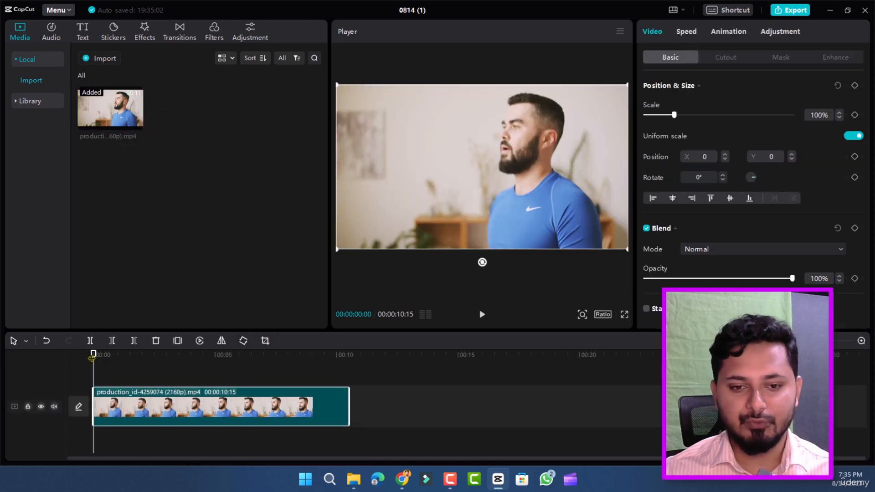
Scrub to about 2 seconds in the timeline and play the clip from there to about 8 seconds.
drag(93, 356, 146, 365)
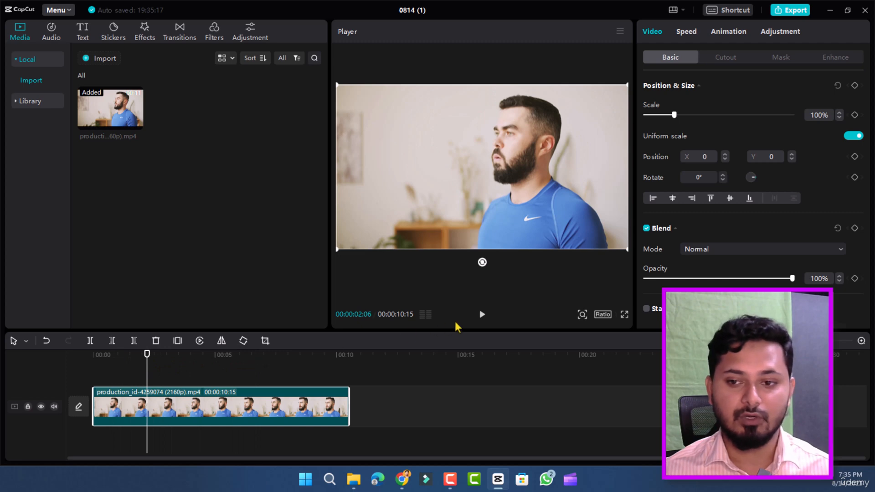
click(482, 315)
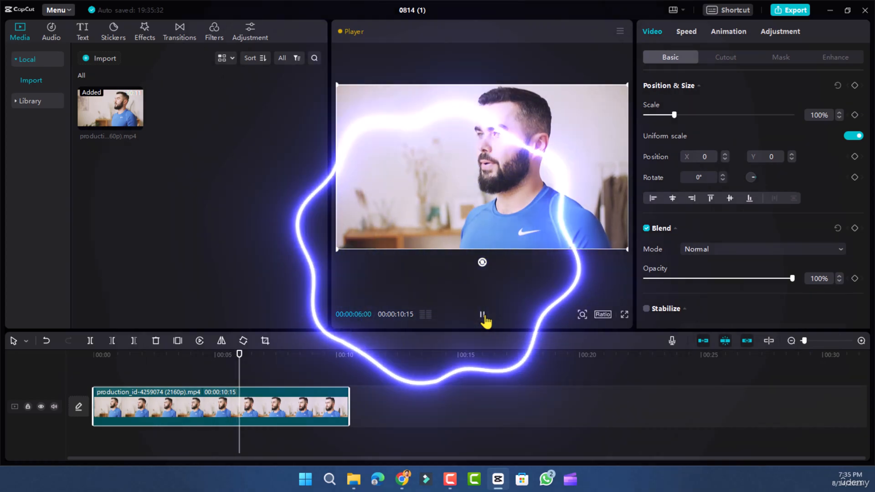
click(485, 317)
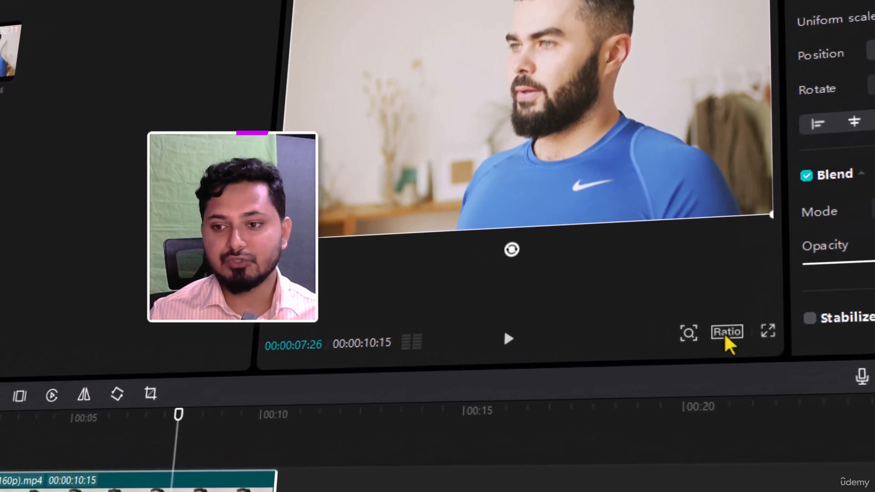
Set the project's aspect ratio to 16:9 and change it to 9:16 for a vertical video.
click(729, 334)
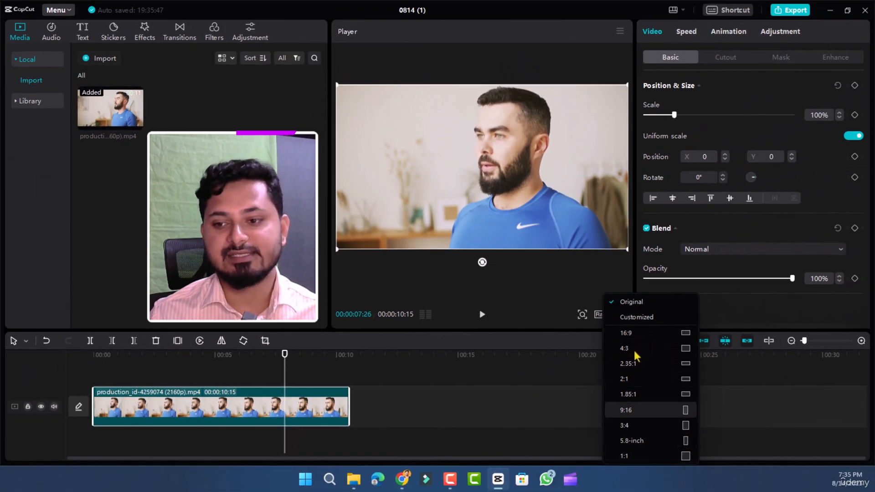
click(632, 347)
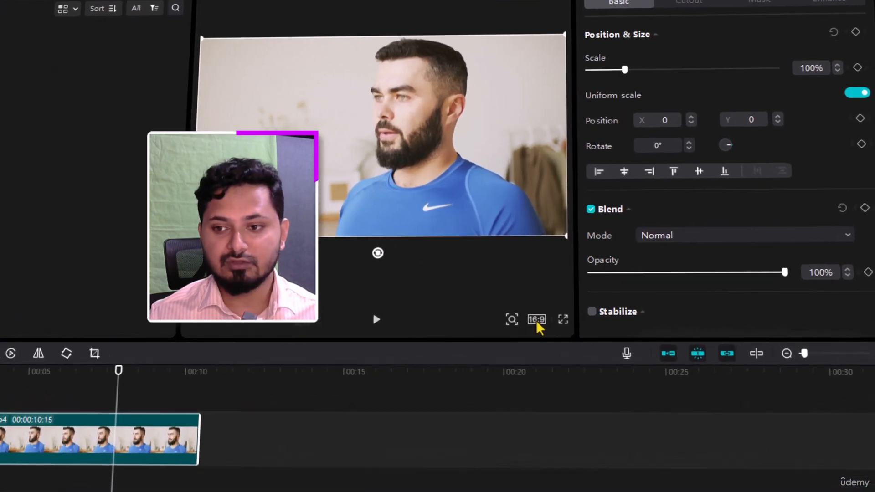
click(604, 315)
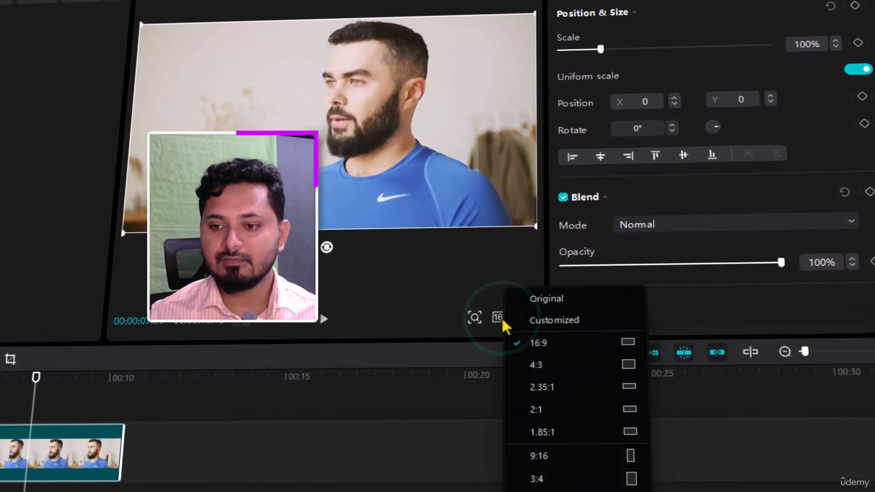
click(538, 457)
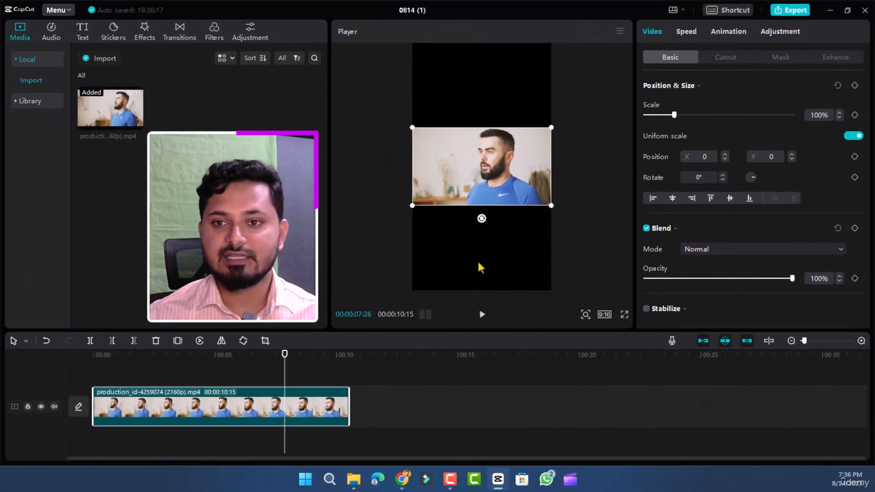
Try scaling the timeline clip to about 316% and moving it to about X -587 in the vertical frame, and undo both edits.
click(563, 235)
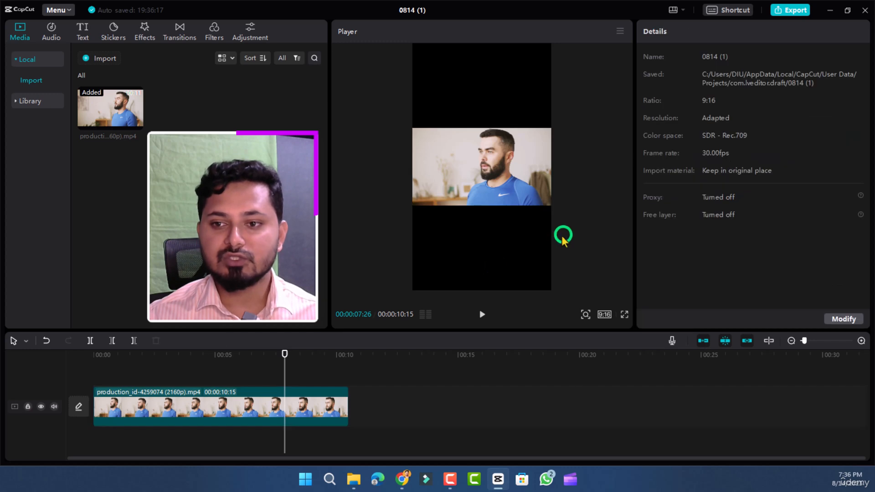
click(228, 411)
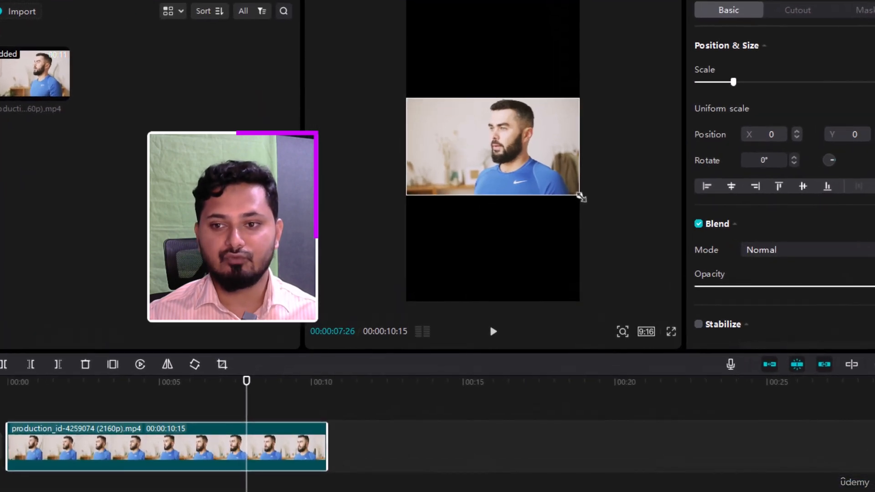
drag(552, 206, 622, 349)
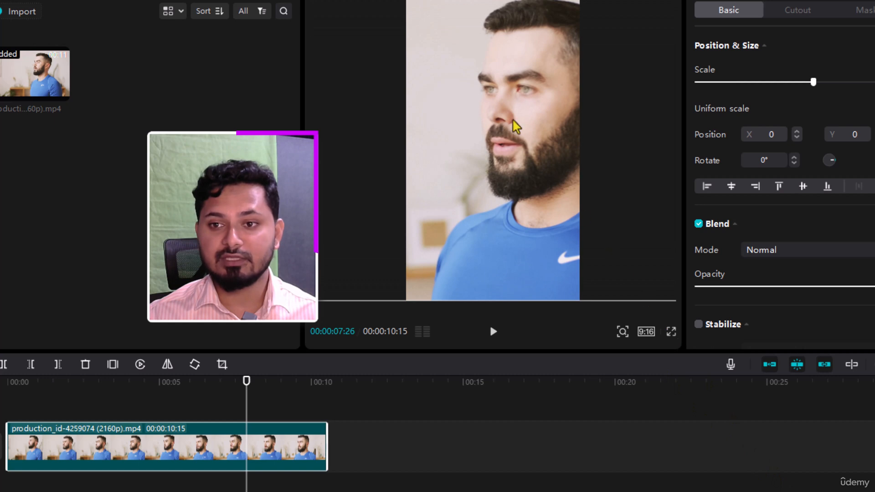
drag(512, 120, 465, 122)
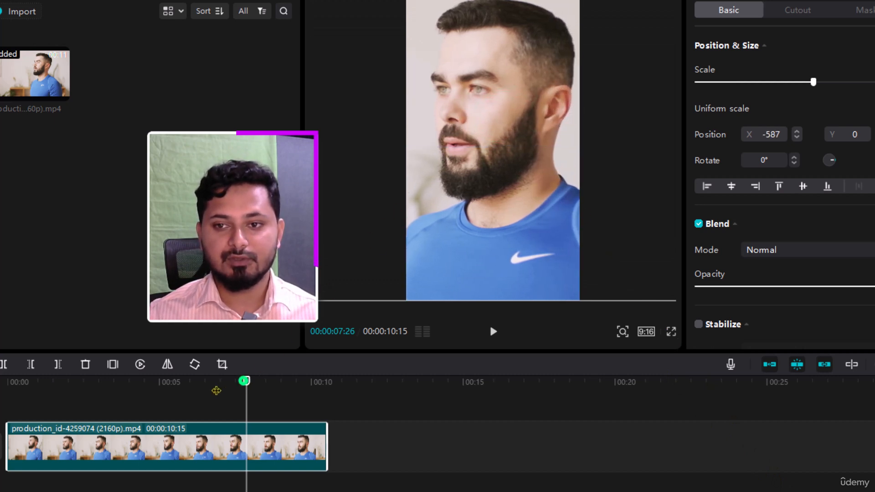
key(ctrl+z)
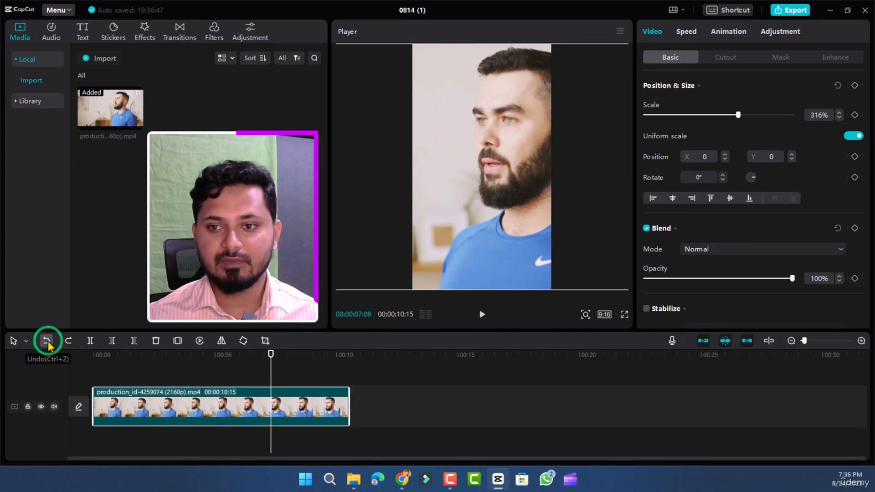
click(48, 341)
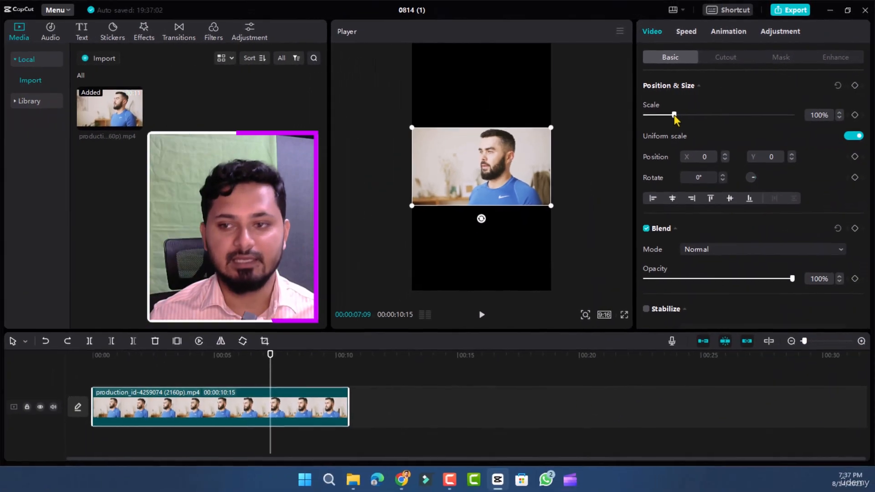
Scale the clip to about 317% to fill the 9:16 frame and shift it horizontally to about X -706.
drag(673, 115, 737, 114)
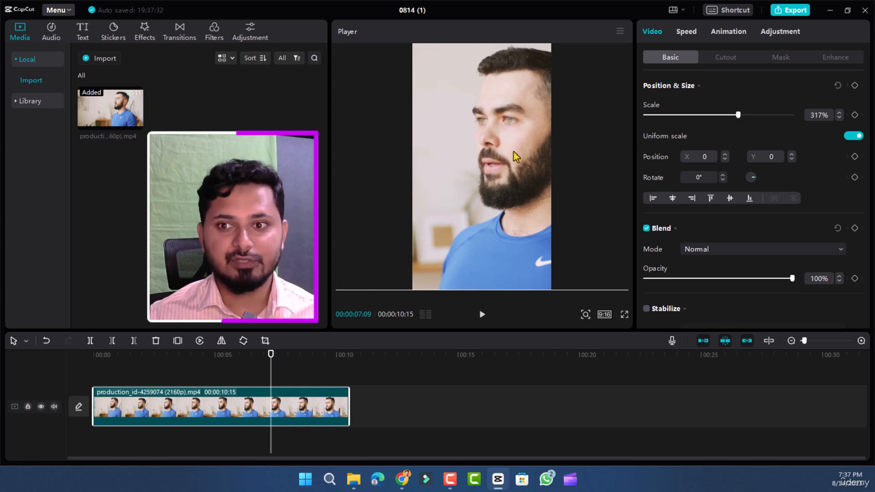
drag(513, 151, 467, 152)
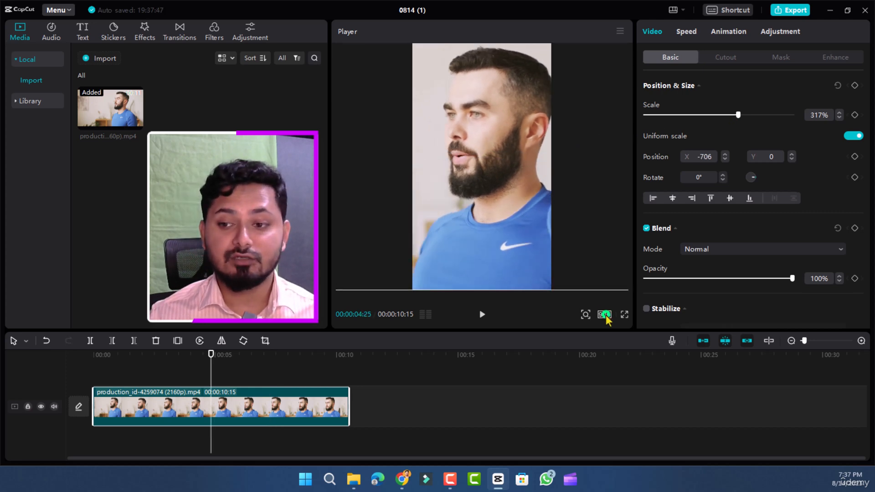
Switch the project's aspect ratio to 4:3 and lower the clip's scale to about 170%.
click(605, 315)
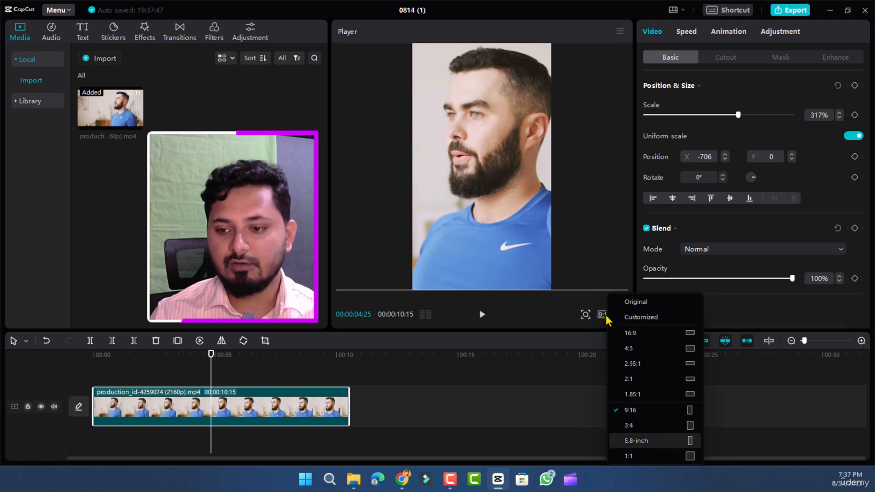
click(636, 349)
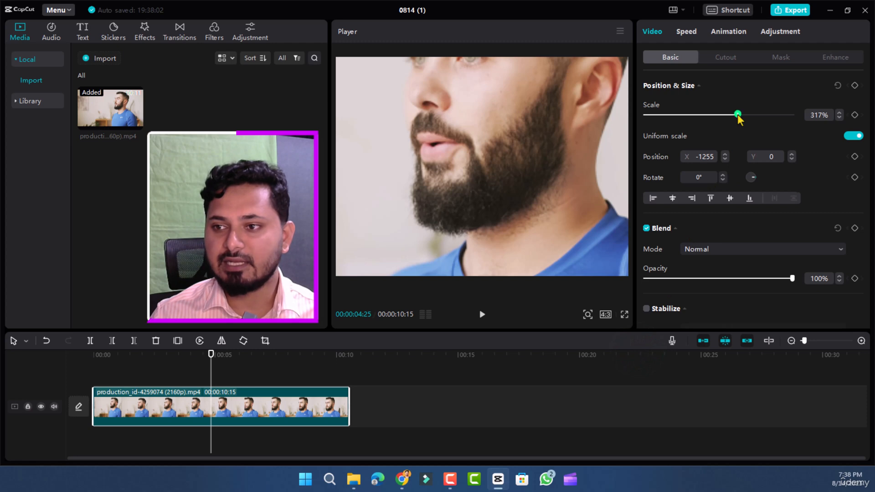
drag(737, 115, 694, 116)
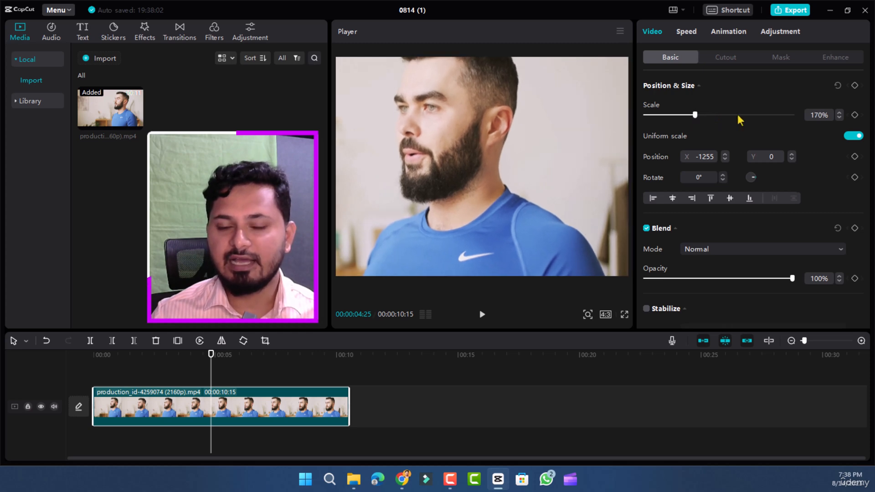